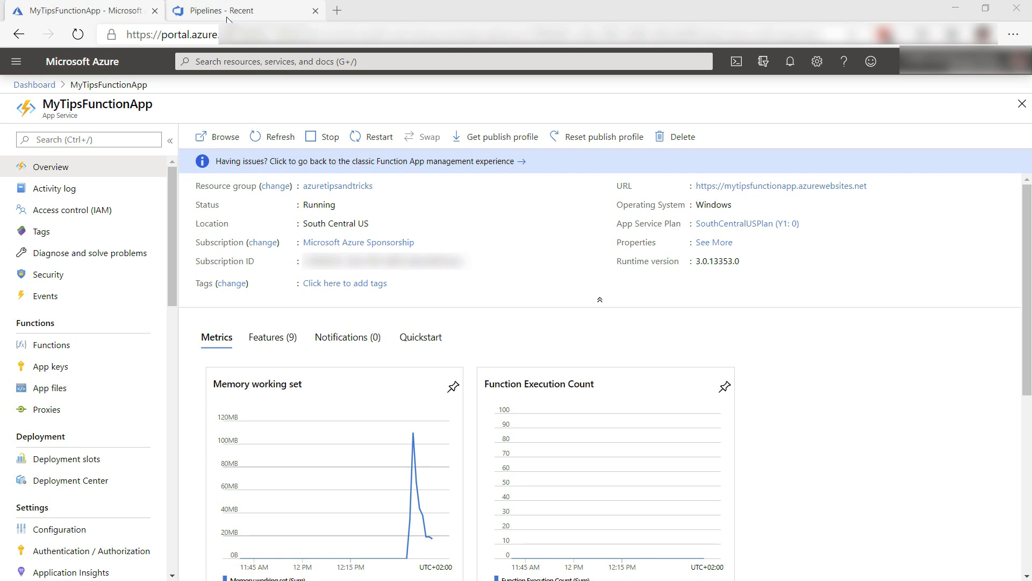
- Switch from the Azure Portal function app overview to the Azure DevOps Pipelines page
{"action": "left_click", "coordinate": [228, 11]}
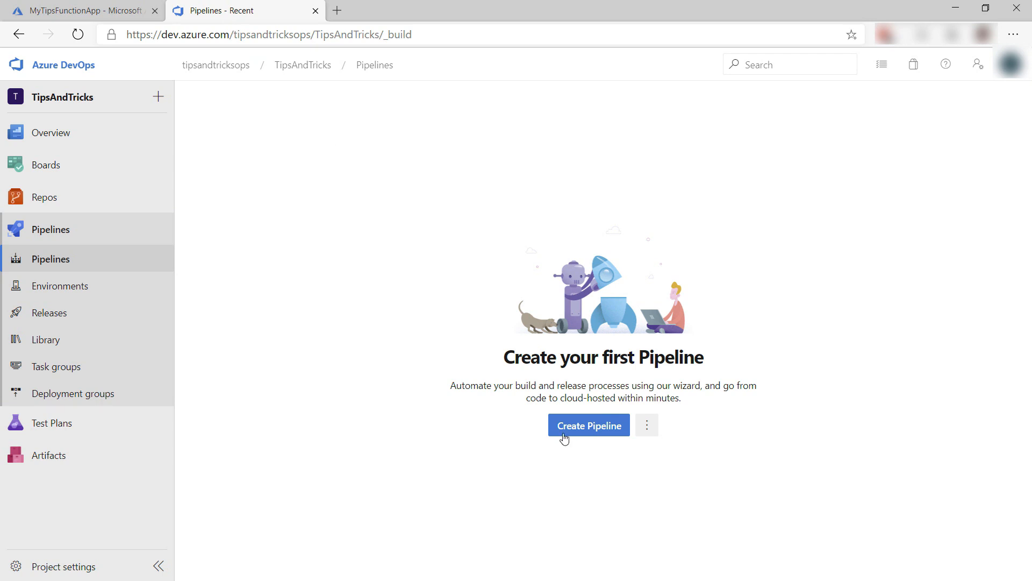
- Start a classic-editor build pipeline from the TipsAndTricks Azure Repos Git repository on master
{"action": "left_click", "coordinate": [592, 435]}
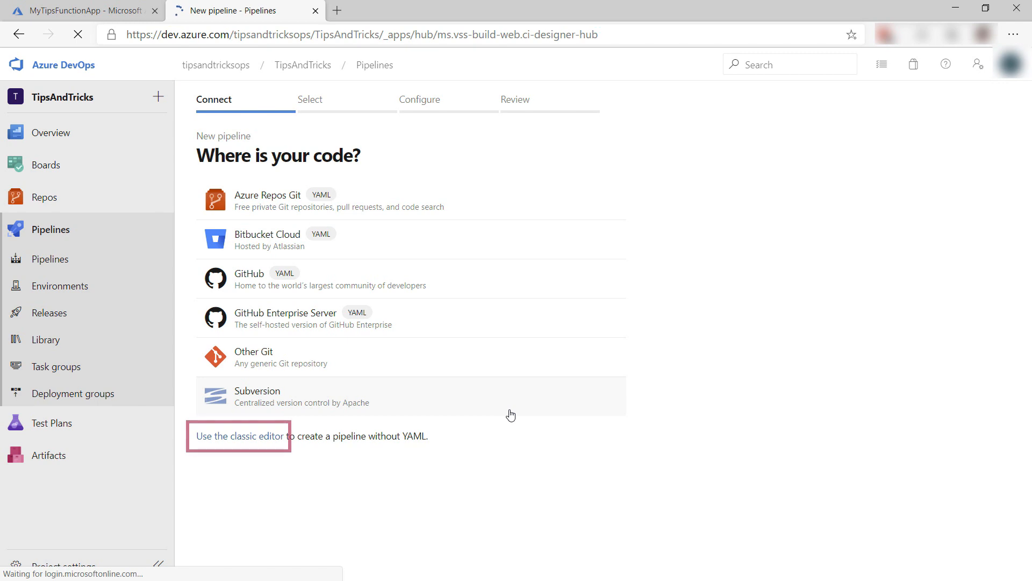
{"action": "left_click", "coordinate": [258, 436]}
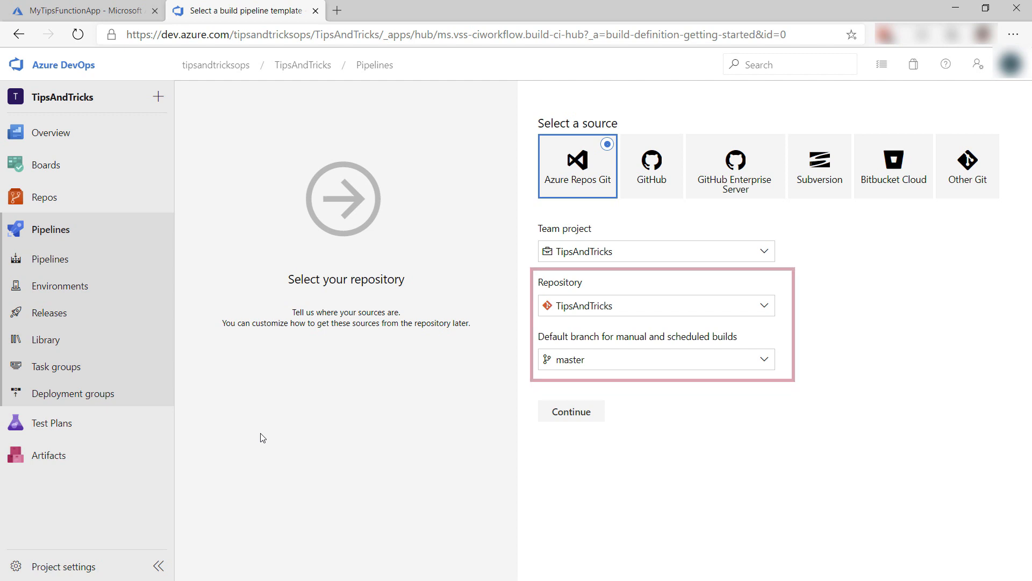
{"action": "left_click", "coordinate": [572, 411]}
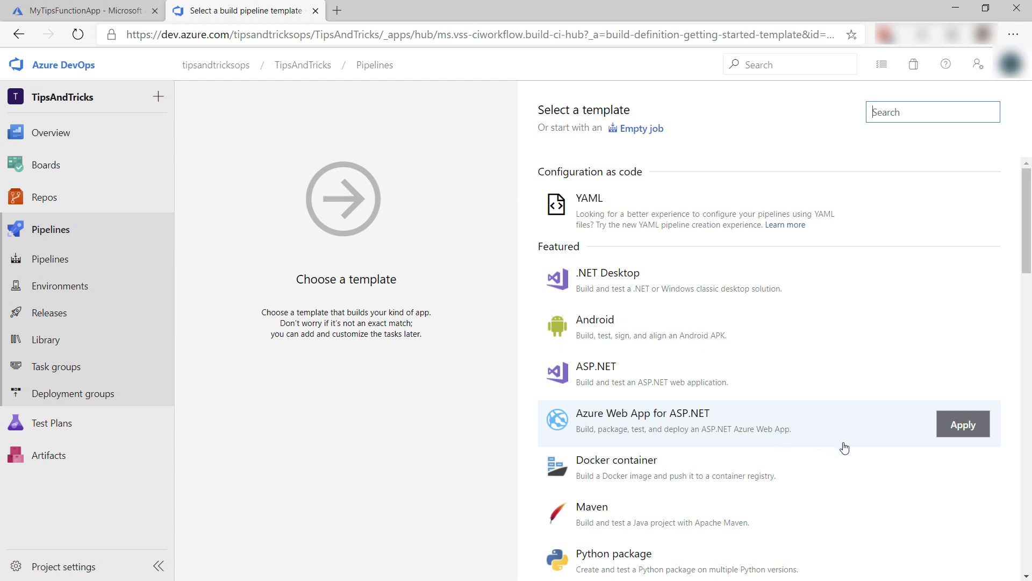
{"action": "scroll", "coordinate": [845, 447], "scroll_direction": "down", "scroll_amount": 2}
{"action": "scroll", "coordinate": [845, 446], "scroll_direction": "down", "scroll_amount": 3}
{"action": "scroll", "coordinate": [845, 446], "scroll_direction": "down", "scroll_amount": 4}
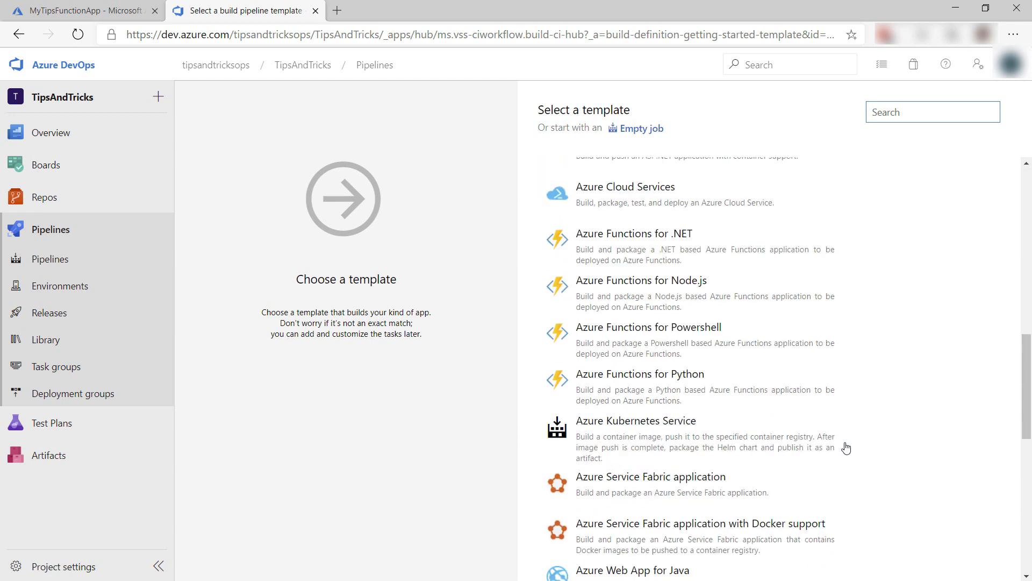
- Apply the Azure Functions for .NET template, creating the CI pipeline with build, archive and publish tasks
{"action": "left_click", "coordinate": [845, 447]}
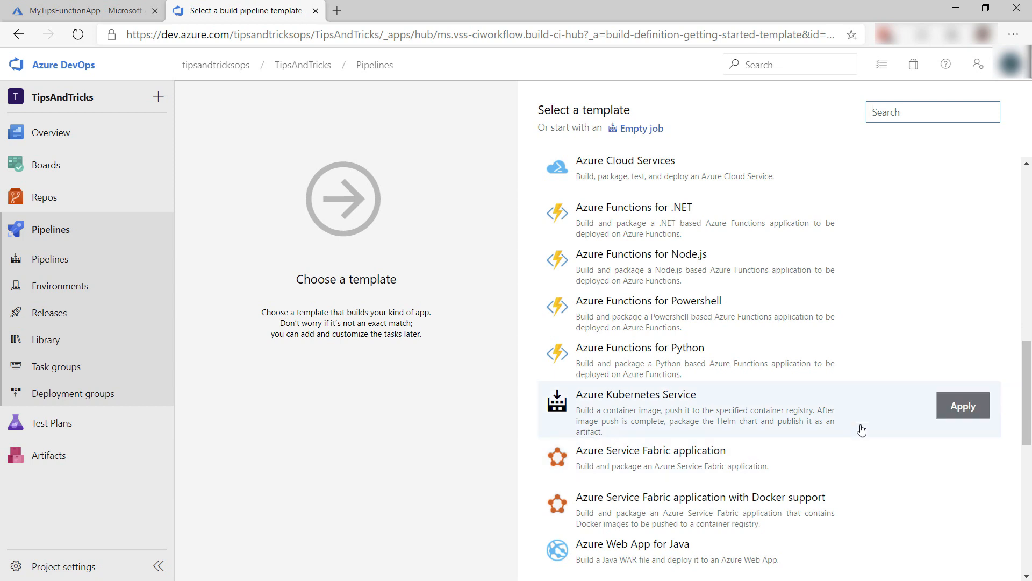
{"action": "mouse_move", "coordinate": [962, 243]}
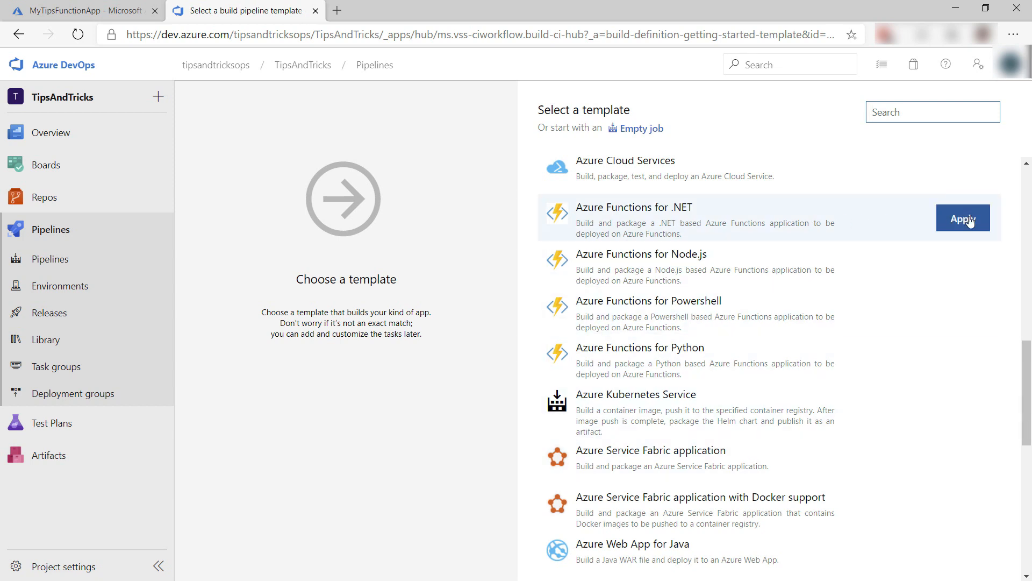
{"action": "left_click", "coordinate": [962, 218]}
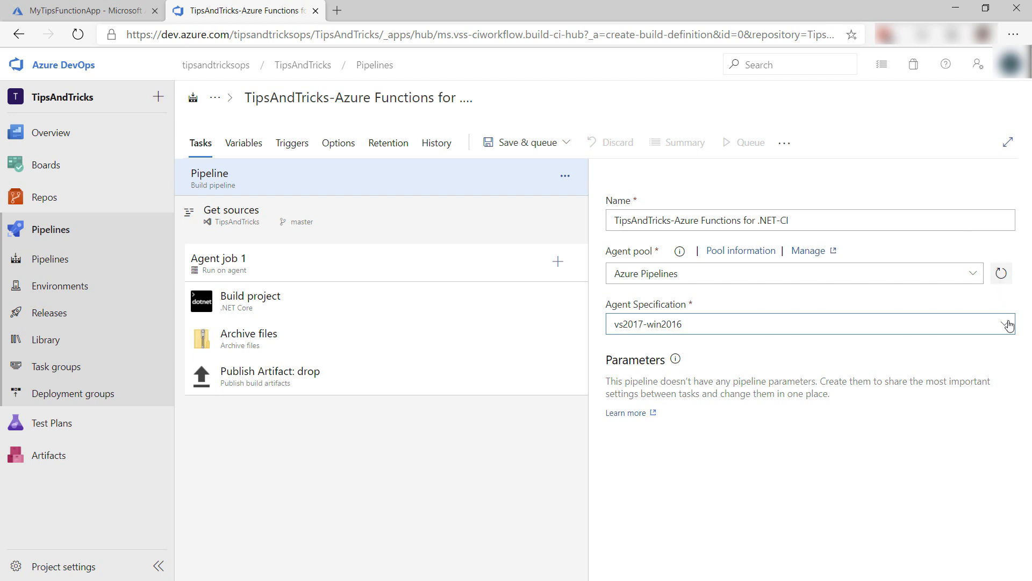
- Change the agent specification from vs2017-win2016 to windows-2019
{"action": "left_click", "coordinate": [1008, 325]}
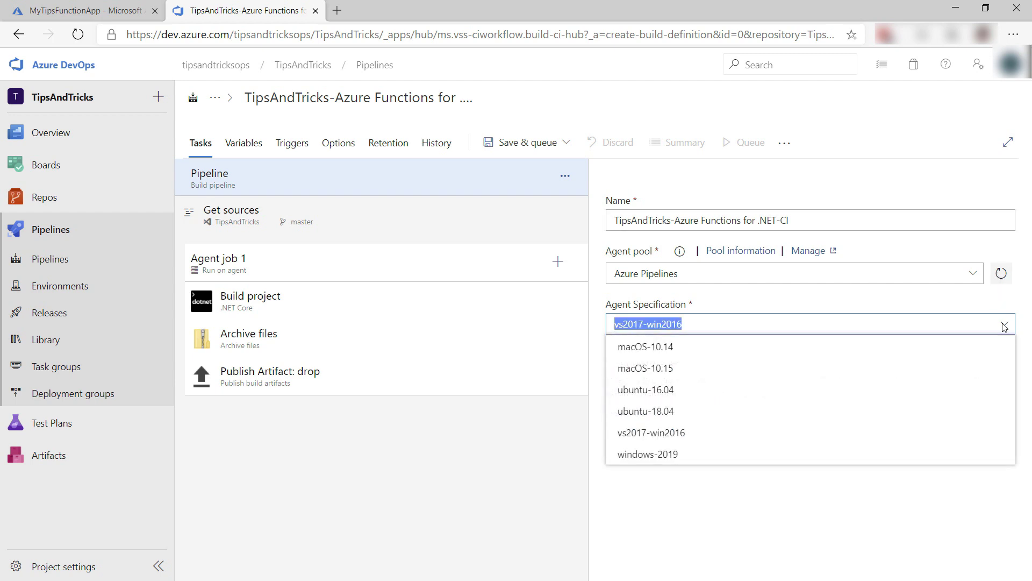
{"action": "left_click", "coordinate": [709, 456]}
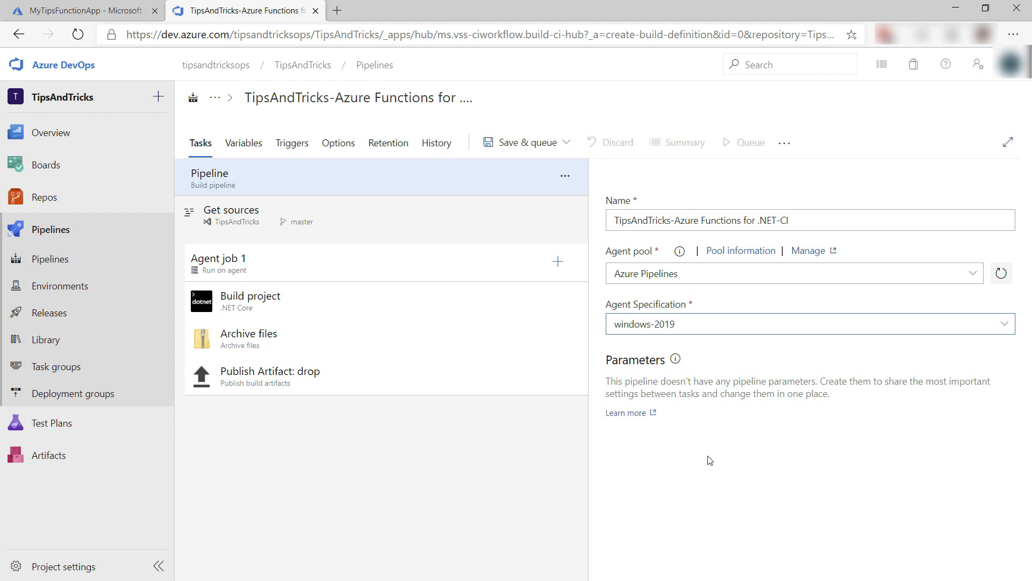
{"action": "left_click", "coordinate": [528, 143]}
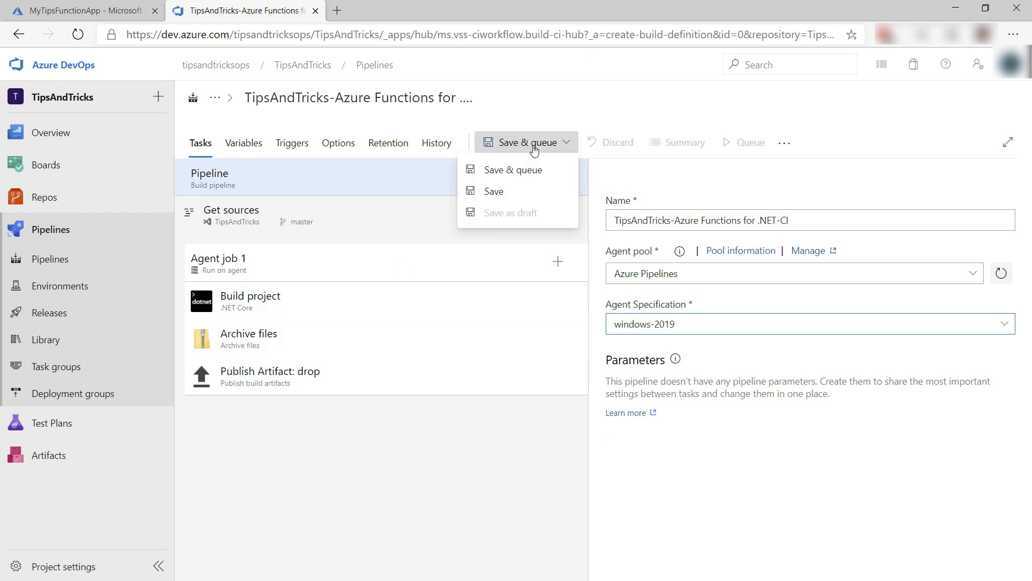
- Save and queue the pipeline, running build #10 and viewing its Agent job 1 logs
{"action": "left_click", "coordinate": [513, 170]}
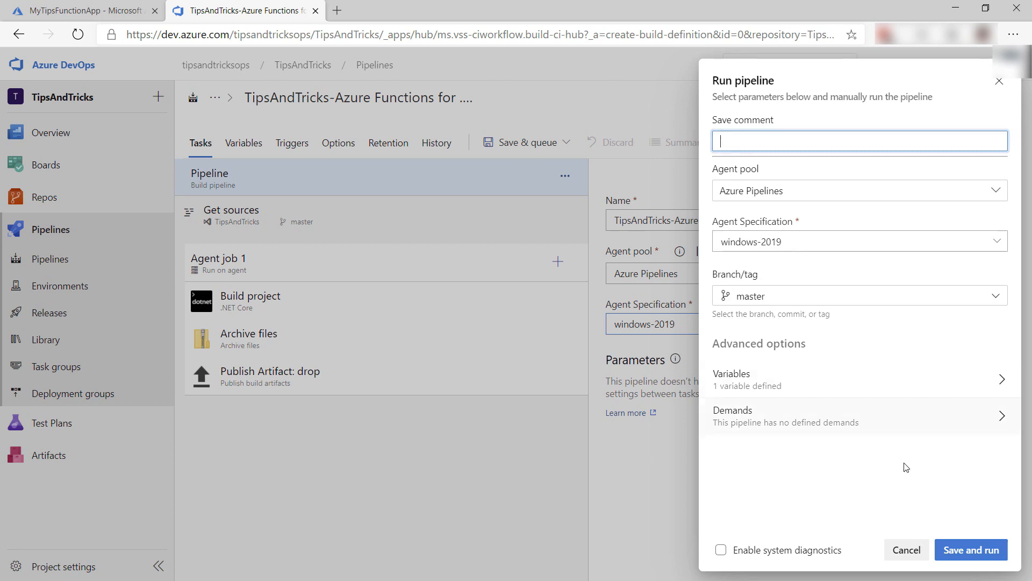
{"action": "left_click", "coordinate": [972, 549]}
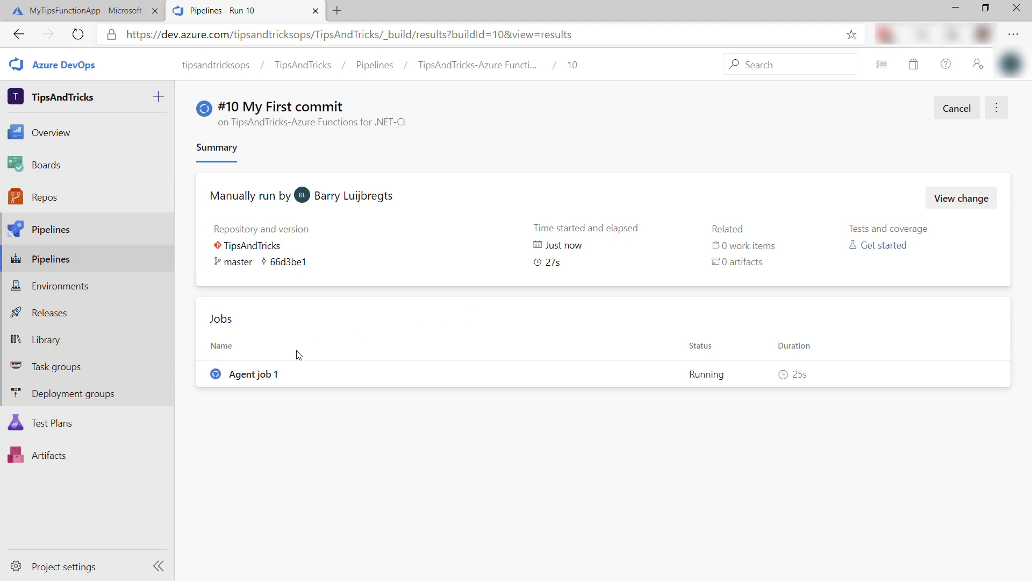
{"action": "left_click", "coordinate": [257, 376]}
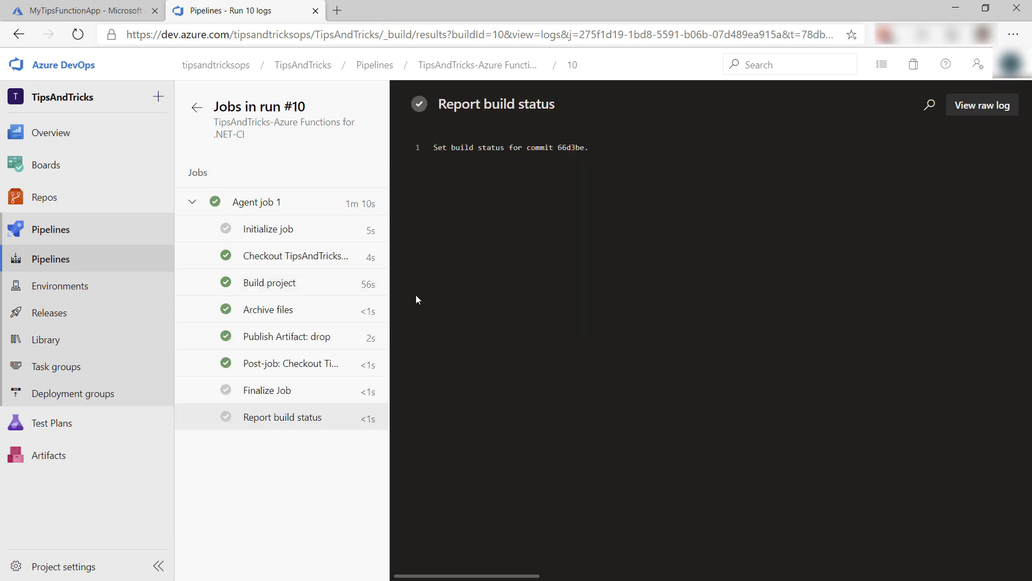
- Create a new release pipeline from the Deploy a function app to Azure Functions template
{"action": "left_click", "coordinate": [81, 311]}
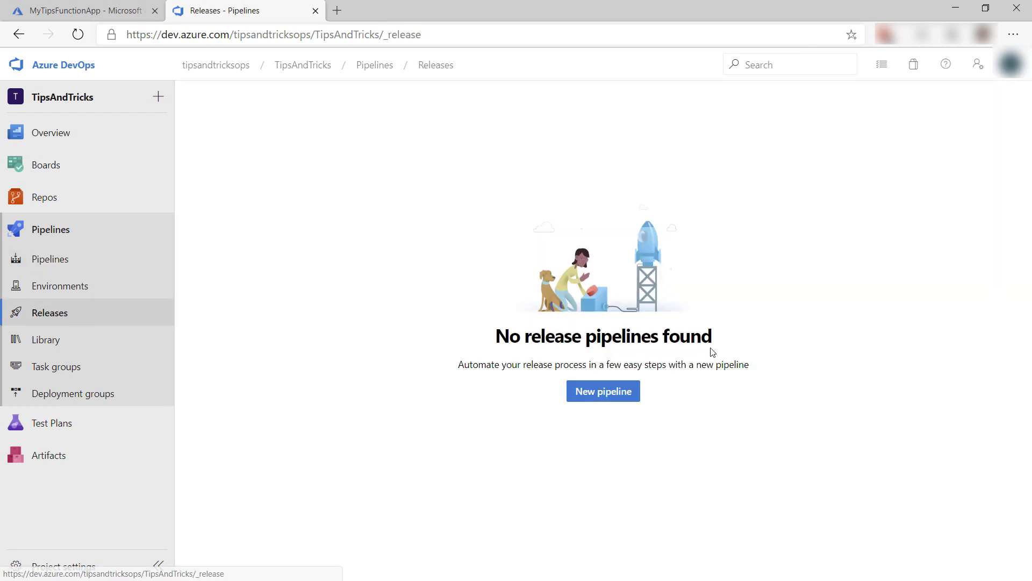
{"action": "left_click", "coordinate": [603, 392]}
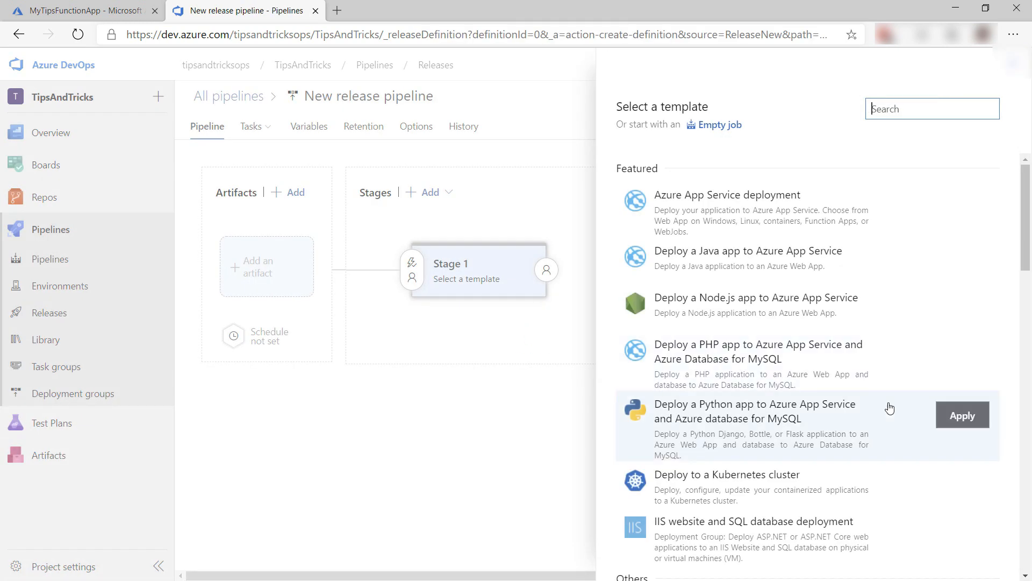
{"action": "scroll", "coordinate": [889, 409], "scroll_direction": "down", "scroll_amount": 3}
{"action": "scroll", "coordinate": [889, 408], "scroll_direction": "down", "scroll_amount": 4}
{"action": "scroll", "coordinate": [890, 408], "scroll_direction": "down", "scroll_amount": 3}
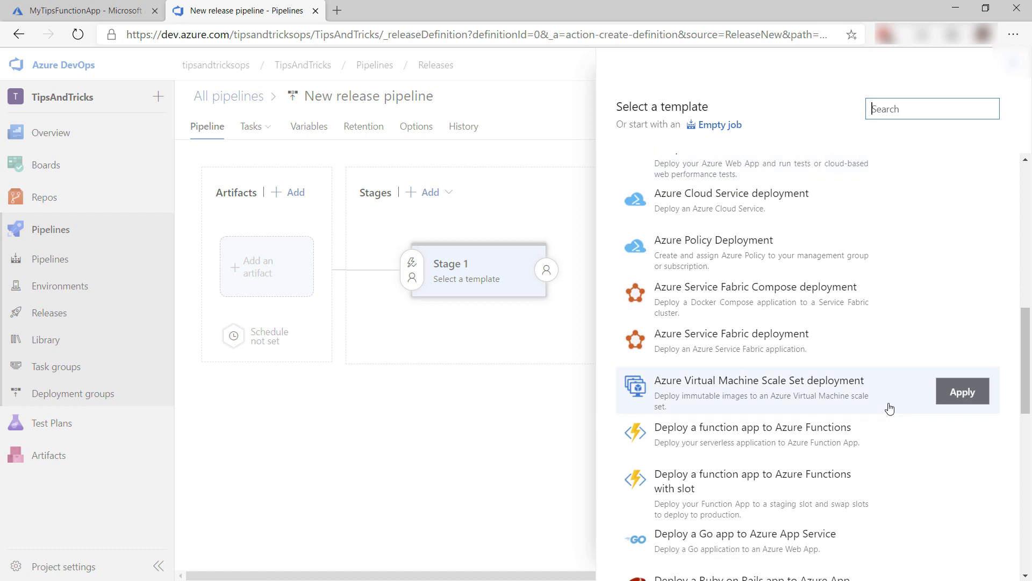
{"action": "left_click", "coordinate": [867, 437]}
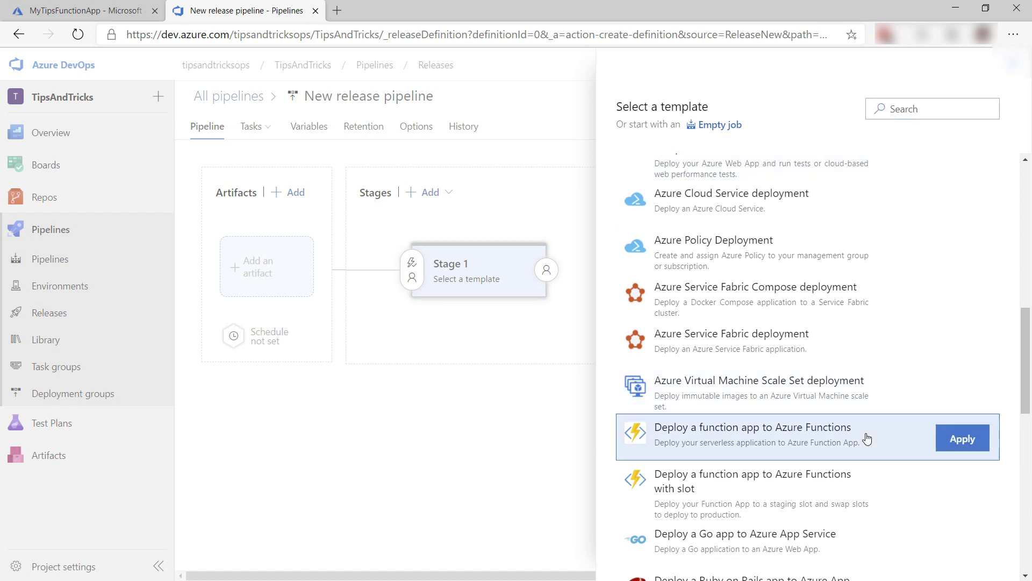
{"action": "left_click", "coordinate": [964, 439]}
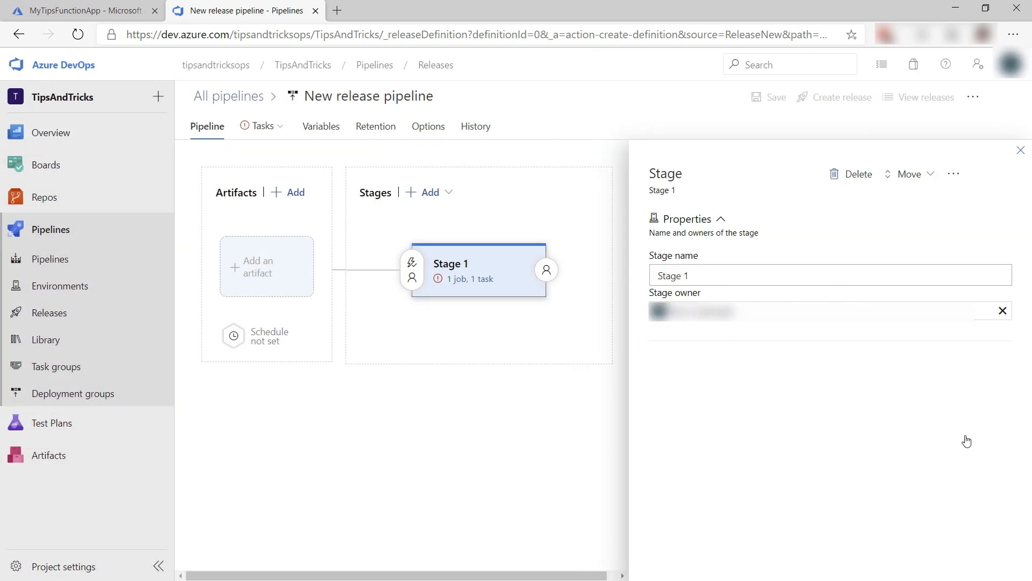
- Rename Stage 1 to production and show its Deploy Azure Function App task
{"action": "double_click", "coordinate": [730, 274]}
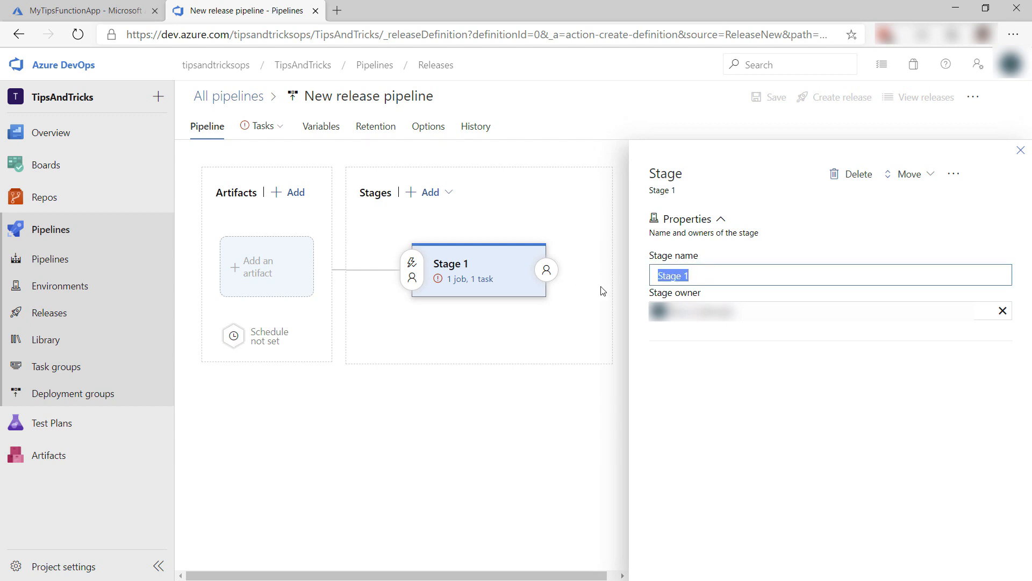
{"action": "type", "text": "production"}
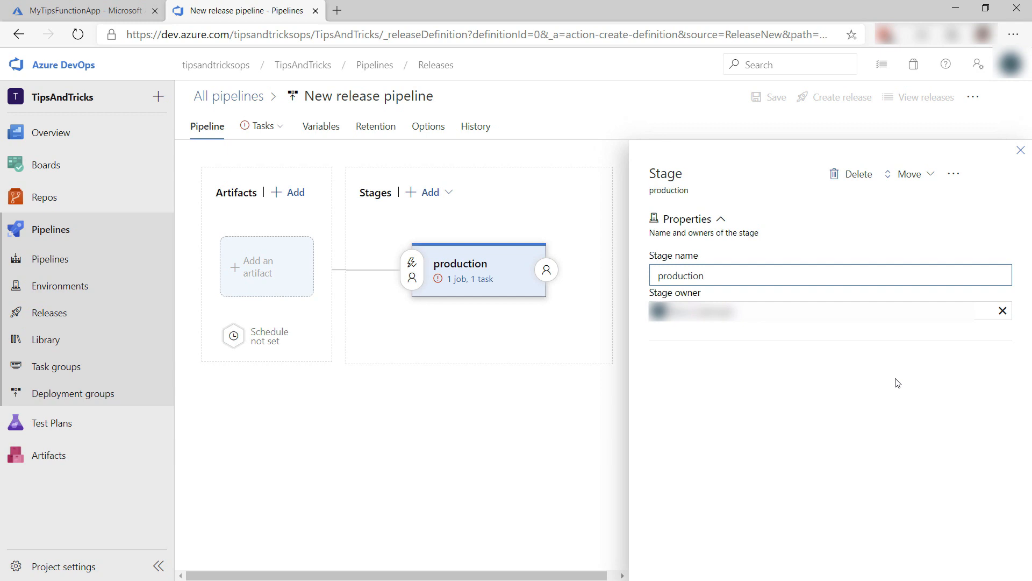
{"action": "left_click", "coordinate": [481, 279]}
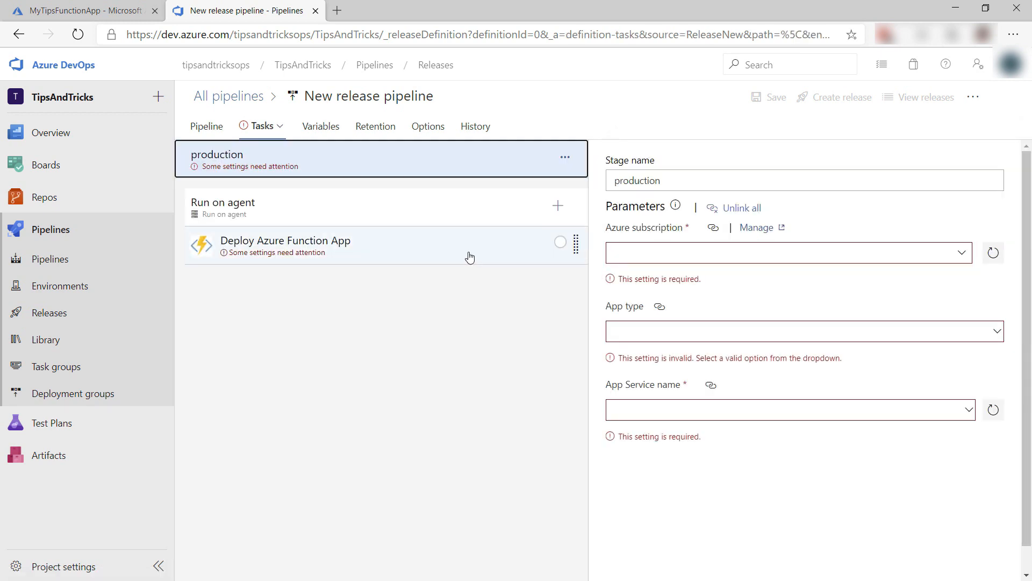
- Authorize the Microsoft Azure Sponsorship subscription and set the app type to Function App on Windows
{"action": "left_click", "coordinate": [964, 253]}
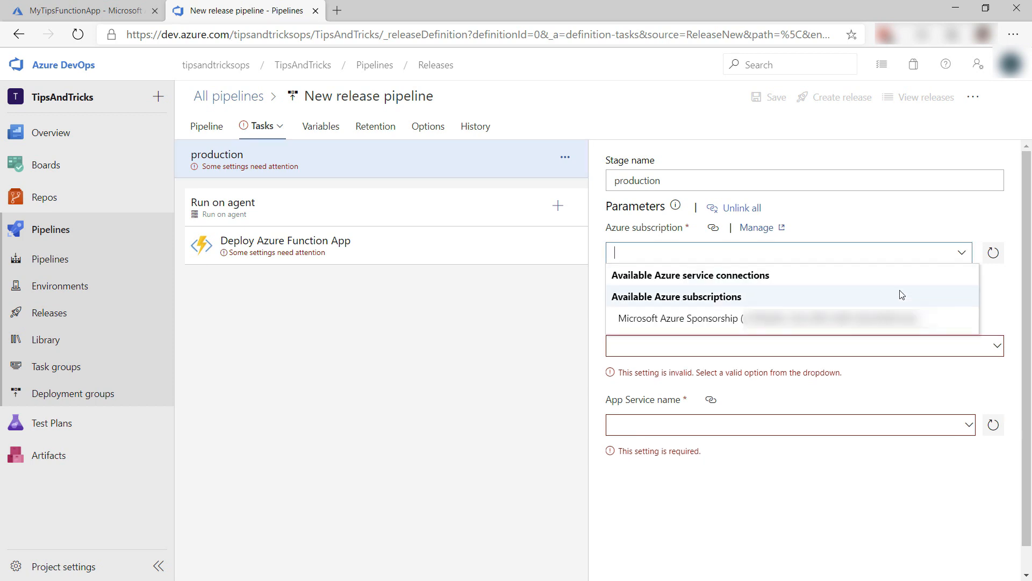
{"action": "left_click", "coordinate": [896, 318]}
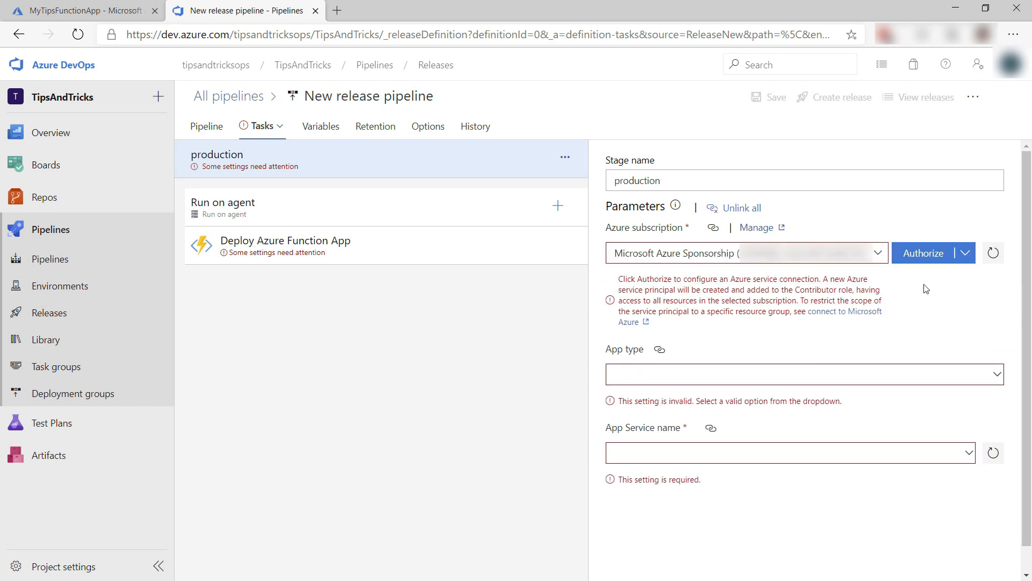
{"action": "left_click", "coordinate": [929, 256]}
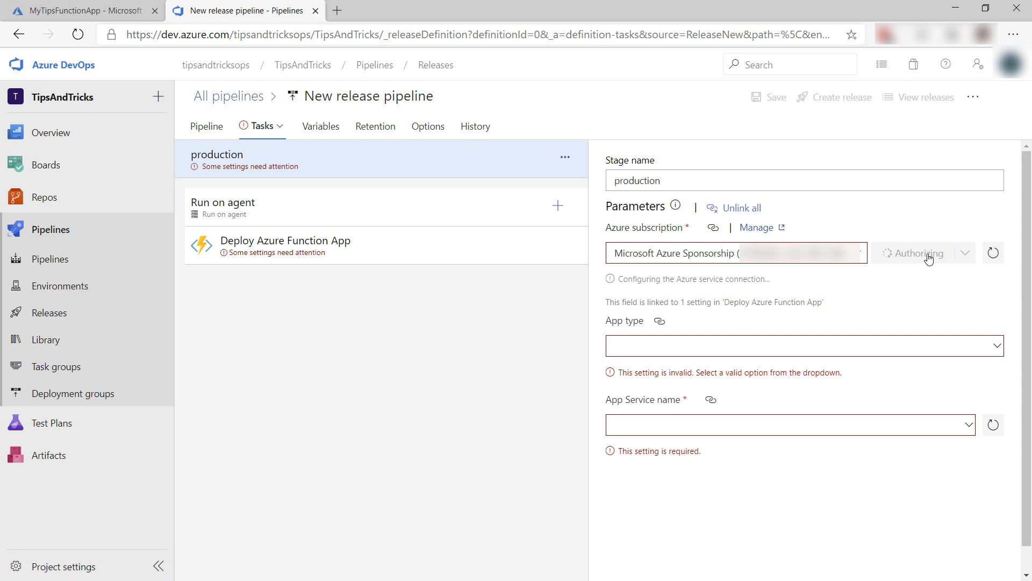
{"action": "left_click", "coordinate": [997, 349]}
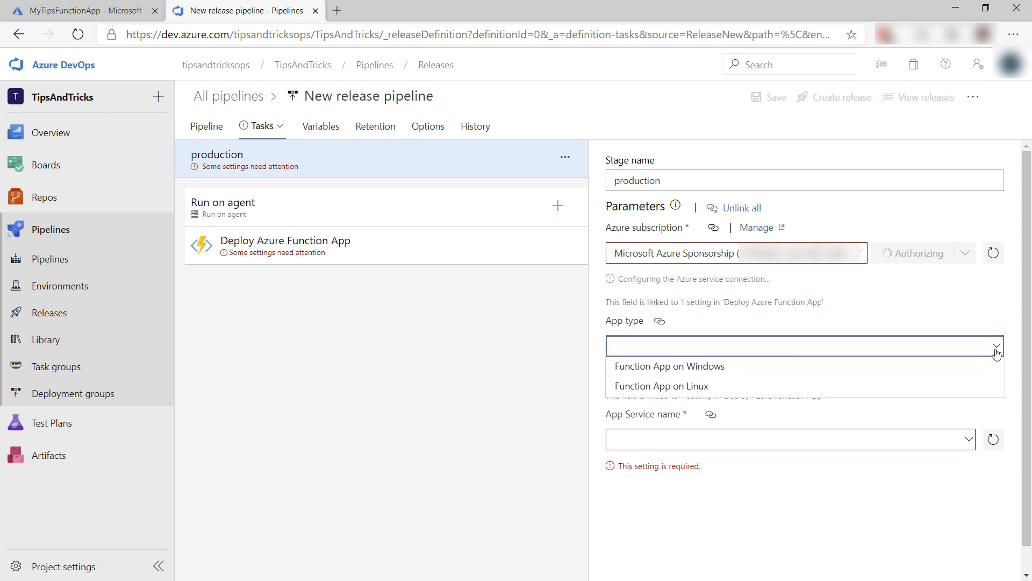
{"action": "left_click", "coordinate": [771, 376]}
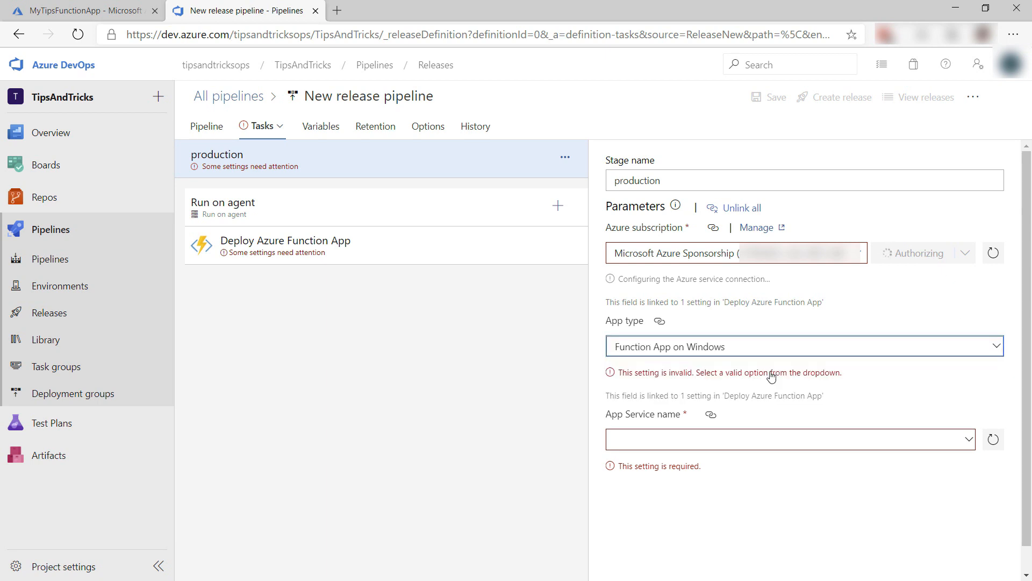
- Target MyTipsFunctionApp as the App Service name and save the release pipeline
{"action": "left_click", "coordinate": [894, 390]}
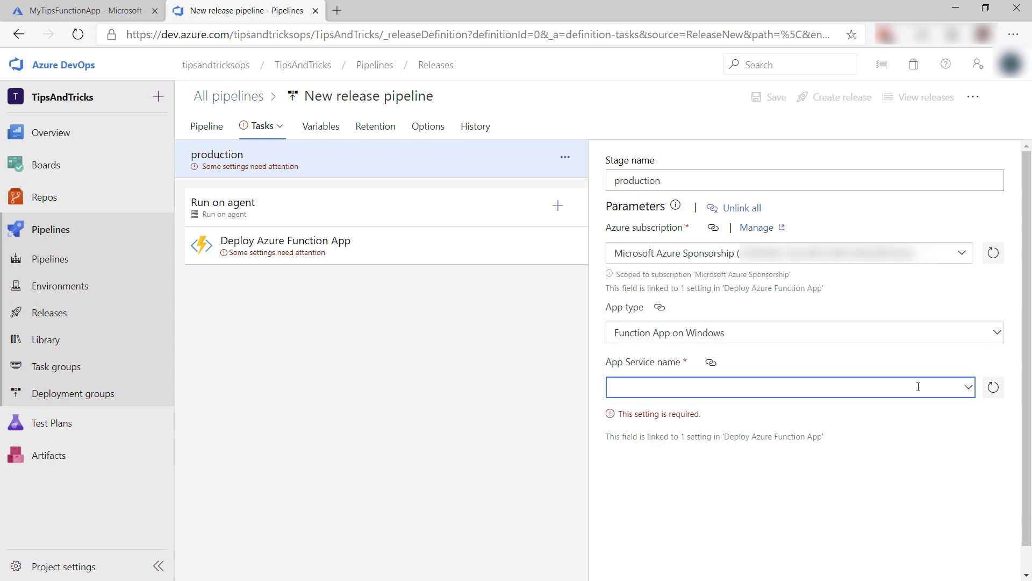
{"action": "left_click", "coordinate": [968, 387]}
{"action": "left_click", "coordinate": [838, 413]}
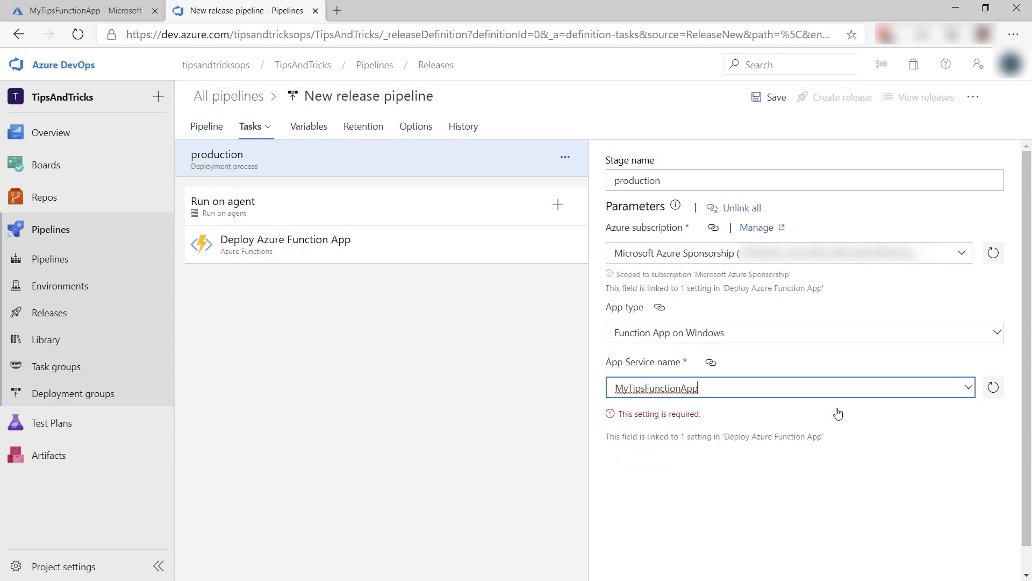
{"action": "left_click", "coordinate": [773, 97]}
{"action": "left_click", "coordinate": [576, 395]}
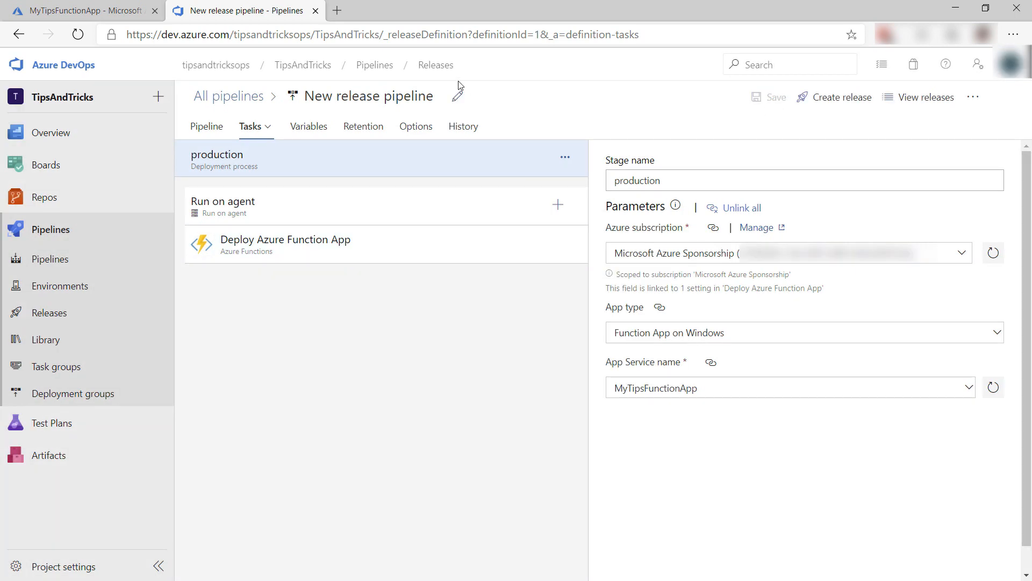
{"action": "left_click", "coordinate": [435, 65]}
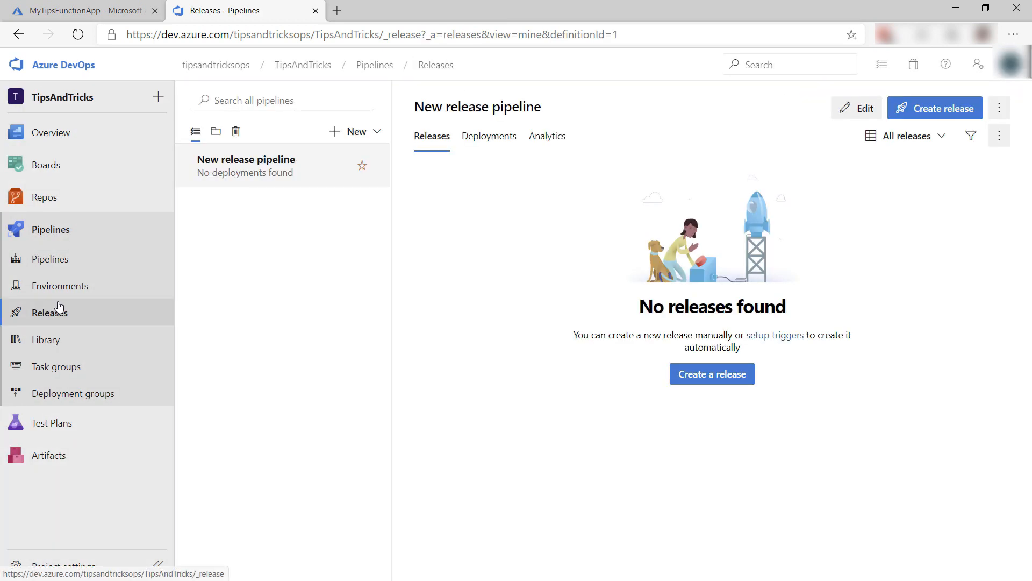
- Reopen the release pipeline in the editor with the Azure Functions build artifact feeding production
{"action": "left_click", "coordinate": [856, 108]}
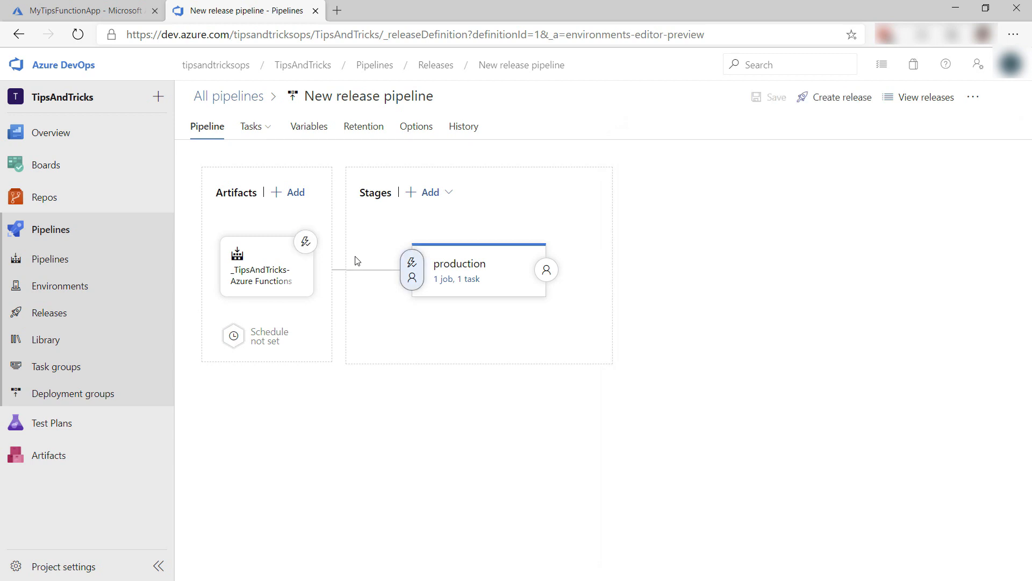
- Create Release-2 from build 10 and view its production deployment in progress
{"action": "left_click", "coordinate": [822, 102]}
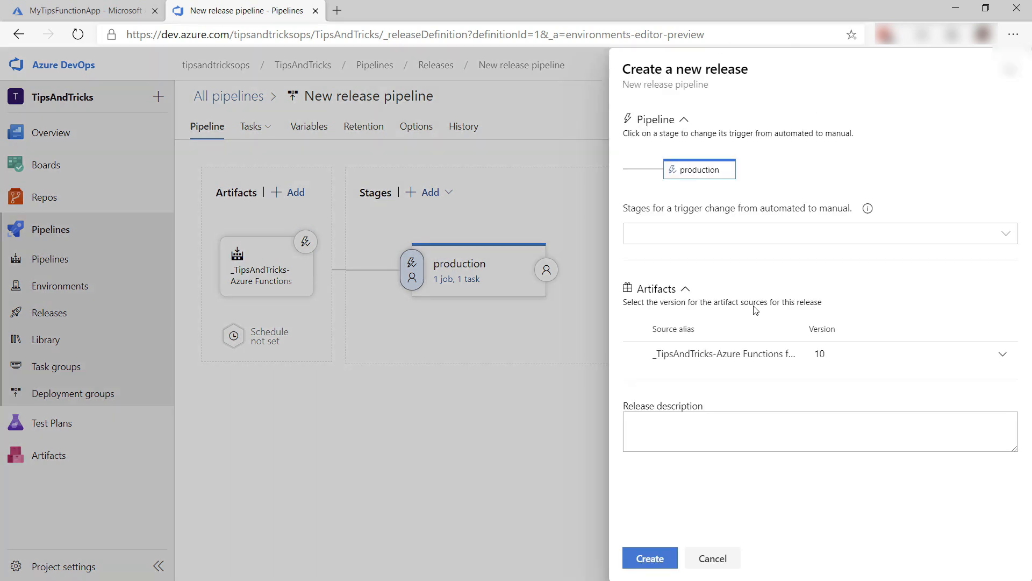
{"action": "left_click", "coordinate": [650, 559]}
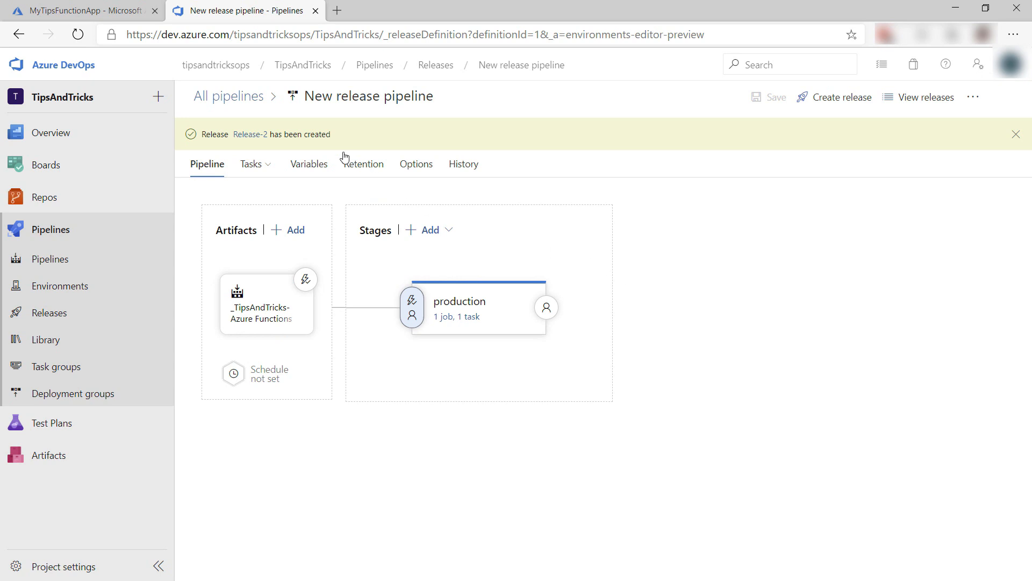
{"action": "left_click", "coordinate": [249, 134]}
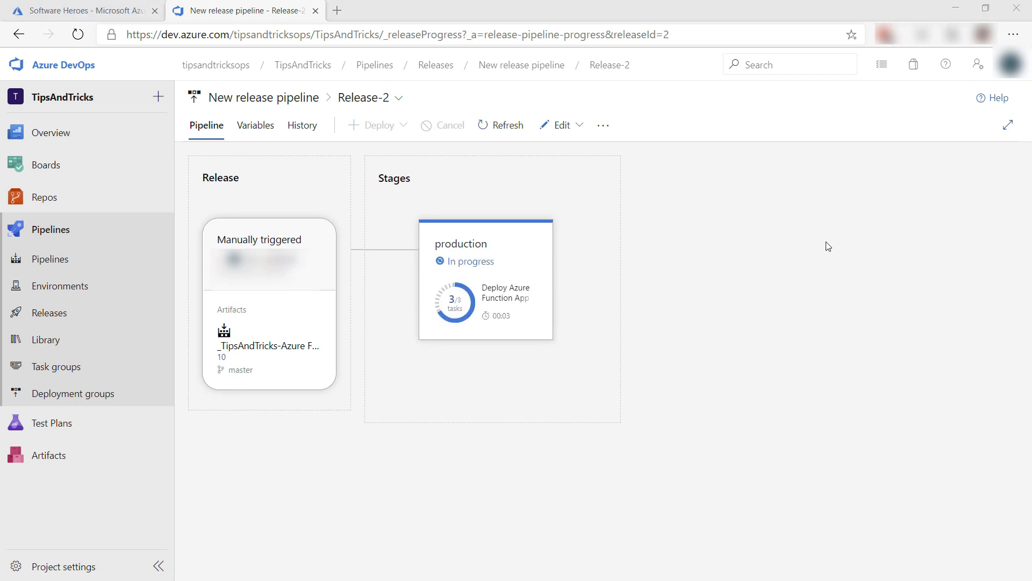
- View Release-2's production stage logs showing job initialization, artifact download and Deploy Azure Function App steps
{"action": "left_click", "coordinate": [480, 267]}
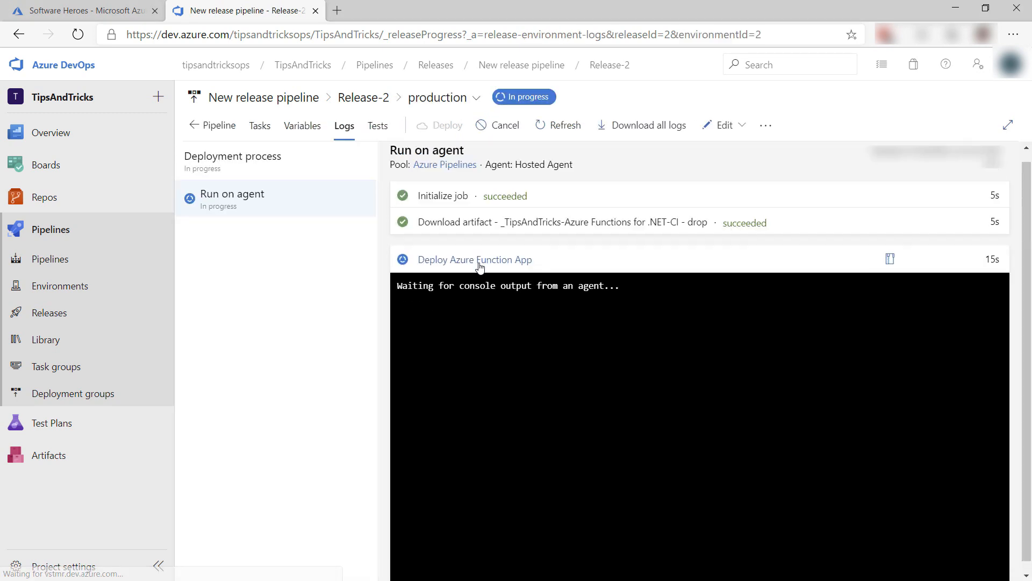